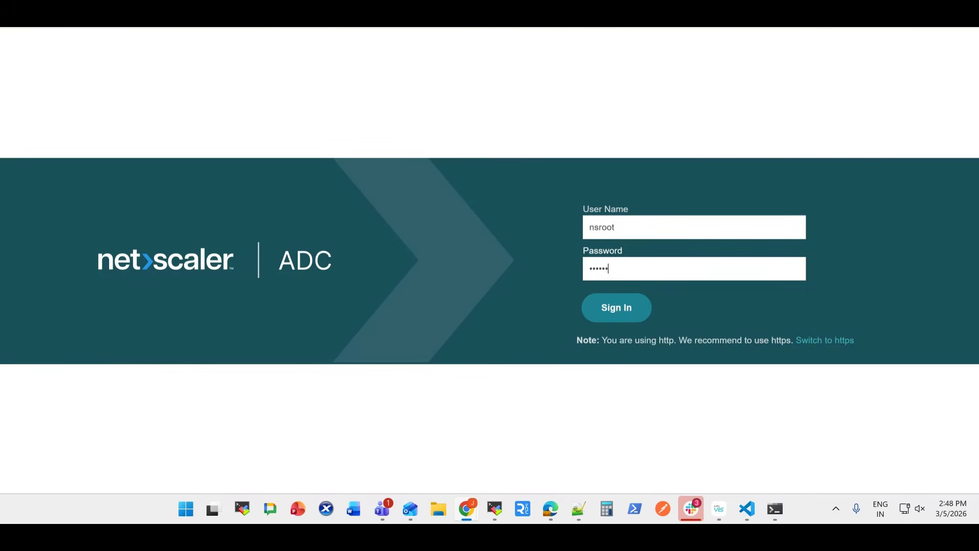
Sign in to the NetScaler ADC and continue past the initial configuration wizard
key(Return)
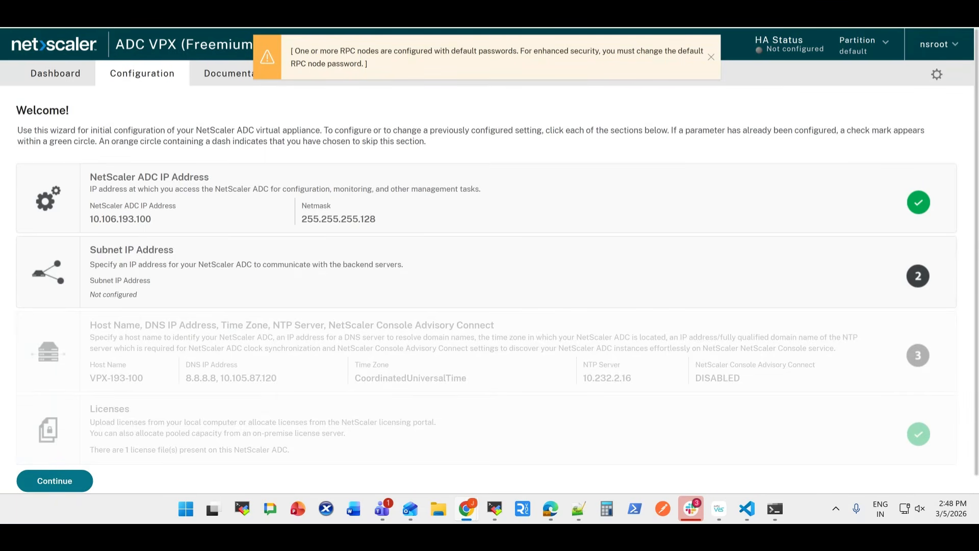
scroll(490, 260, down, 1)
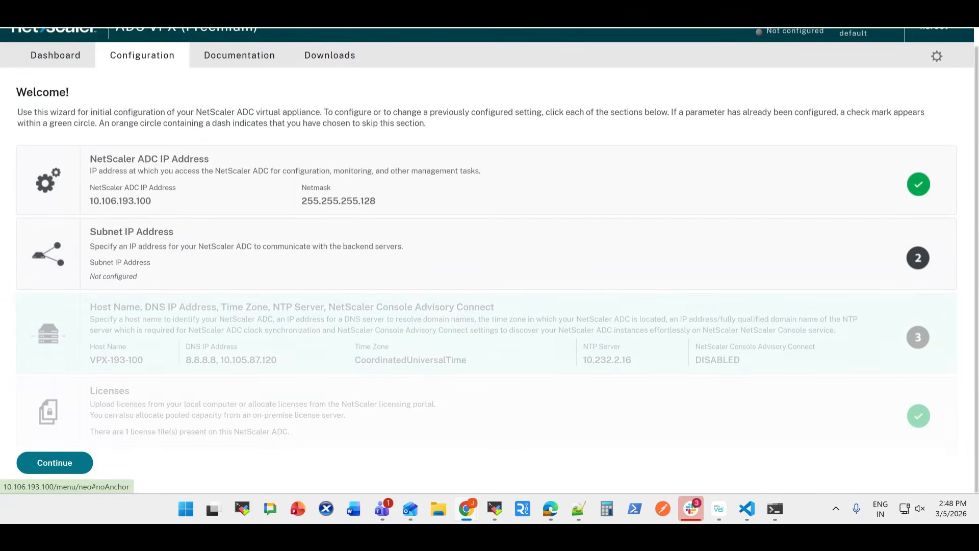
click(55, 462)
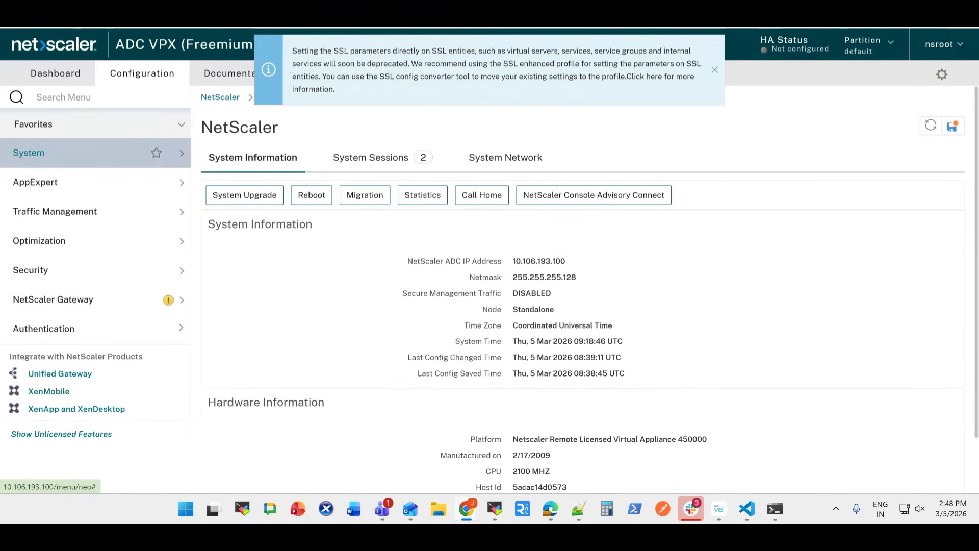
Open LAS offline activation from the system's license settings
click(28, 153)
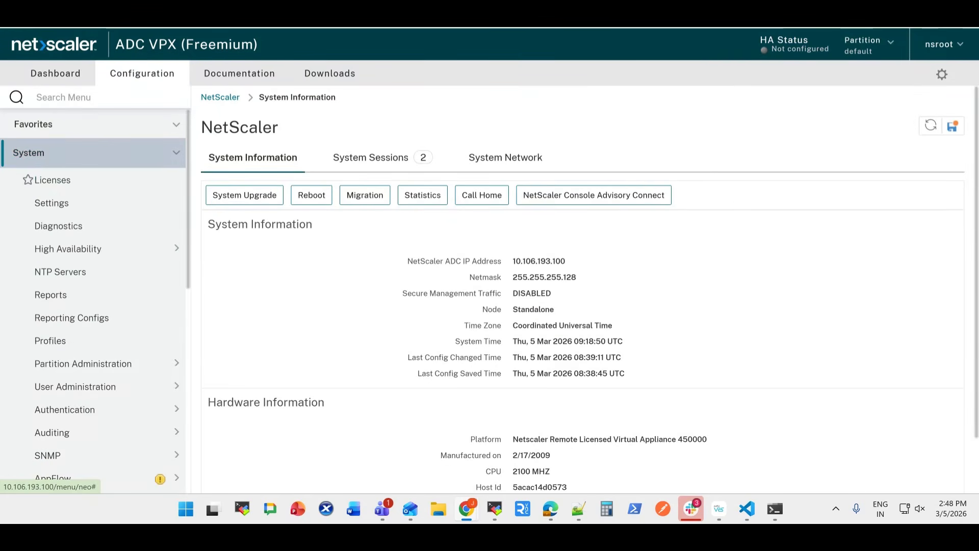
click(53, 180)
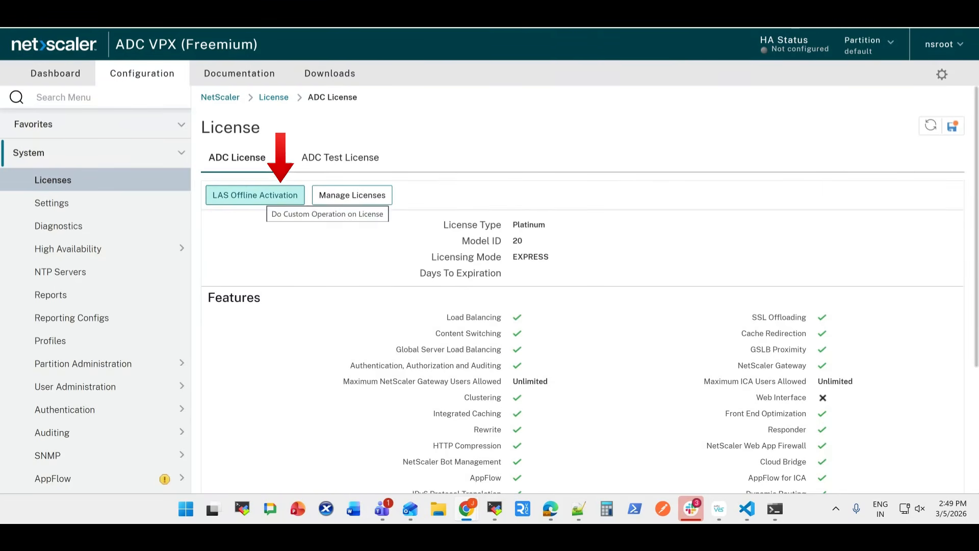
click(262, 196)
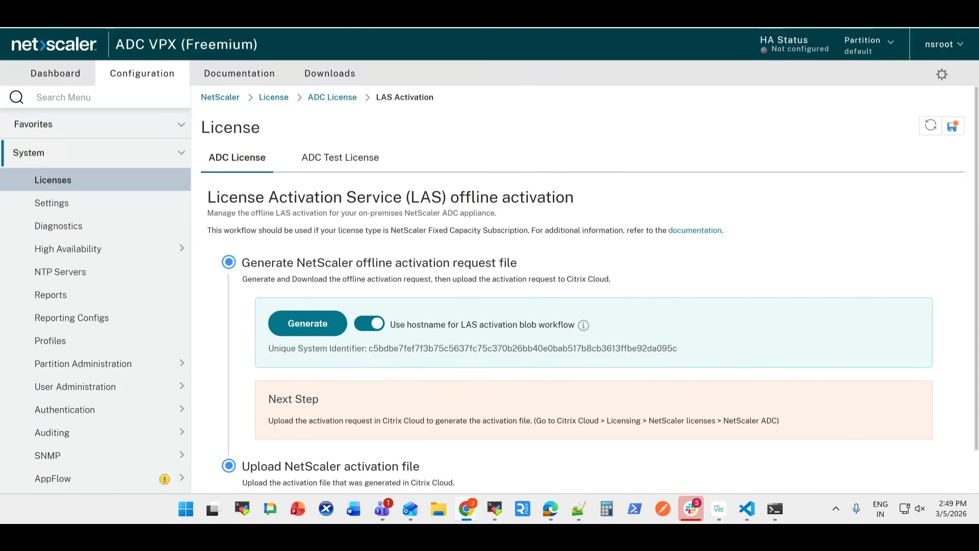
Review the hostname option and unique system identifier, and generate the NetScaler offline activation request file
scroll(590, 288, down, 1)
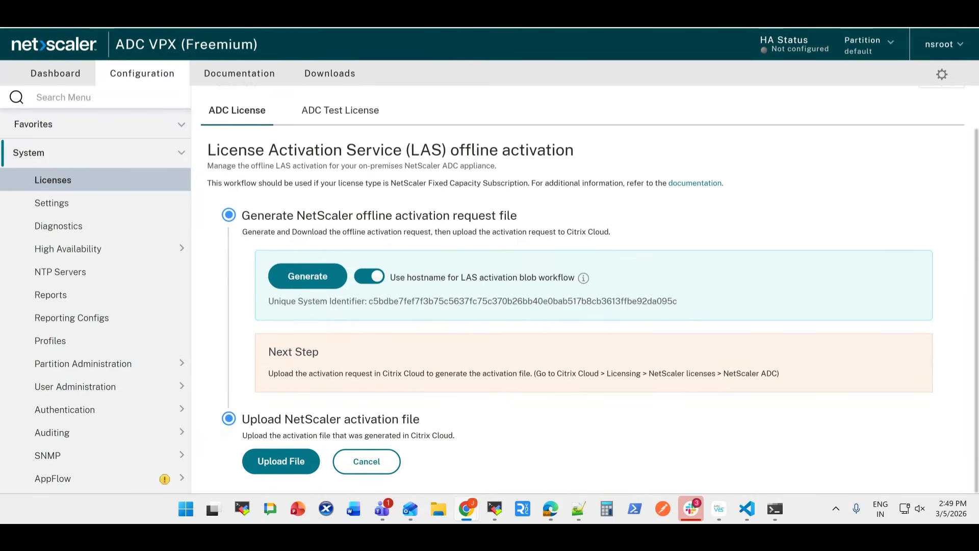
drag(390, 277, 576, 277)
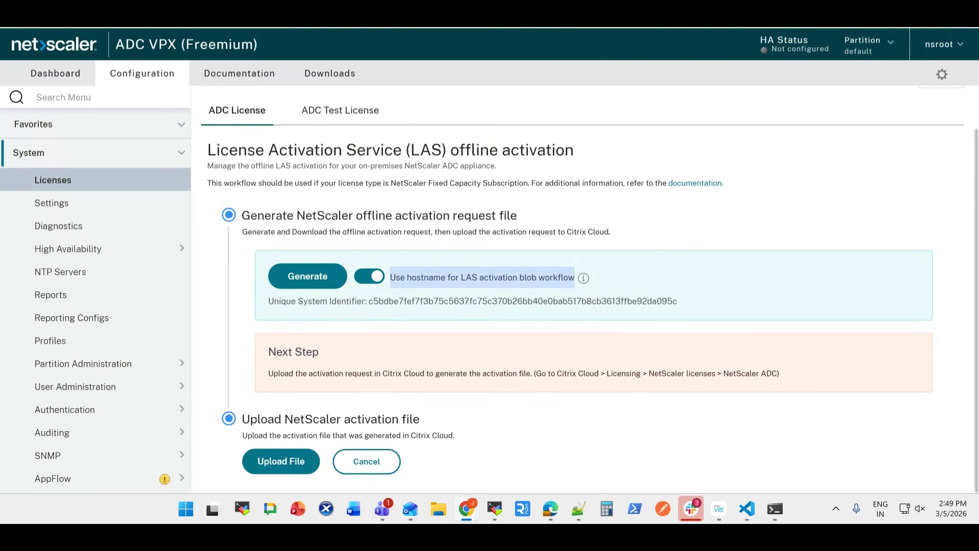
drag(367, 301, 678, 301)
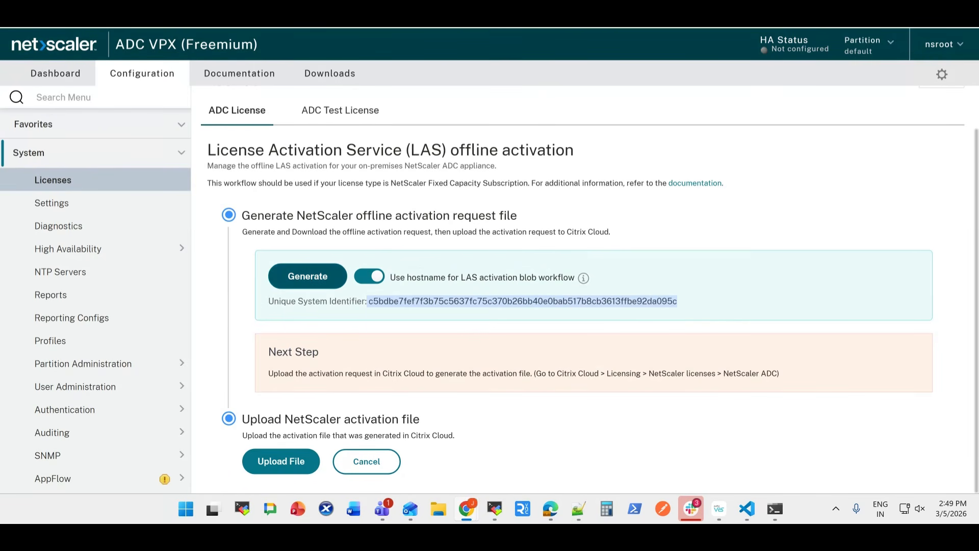
click(307, 276)
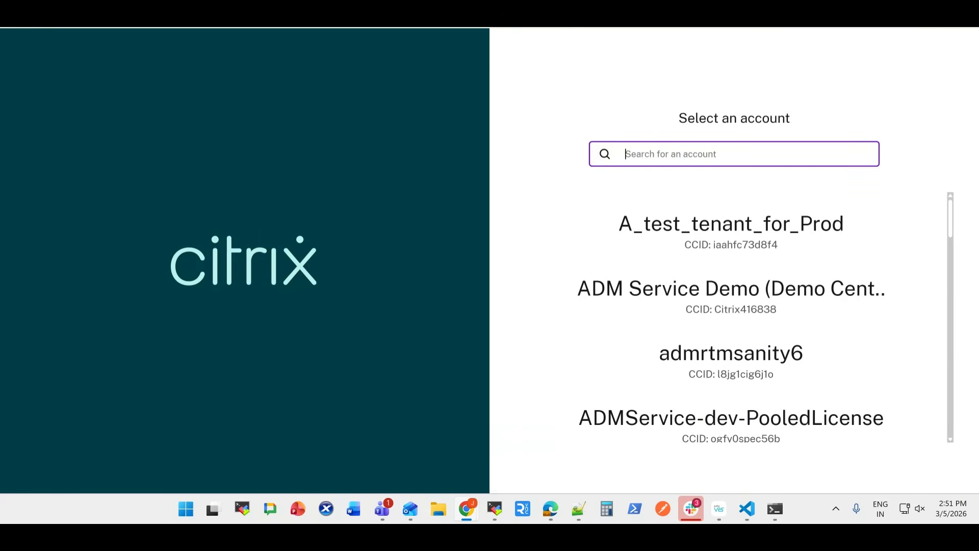
In Citrix Cloud, search the account list for syndemo and open that account
text(syde)
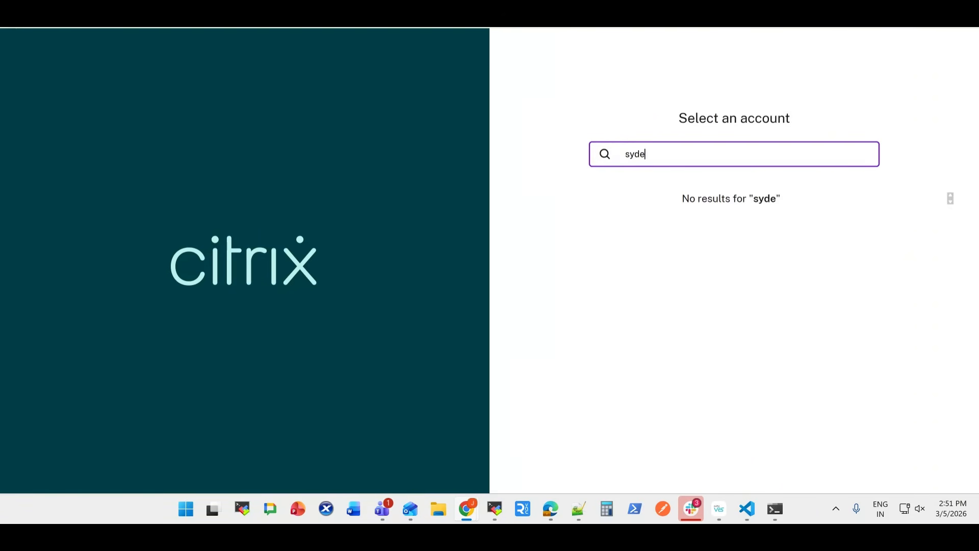
key(BackSpace)
key(BackSpace)
text(nde)
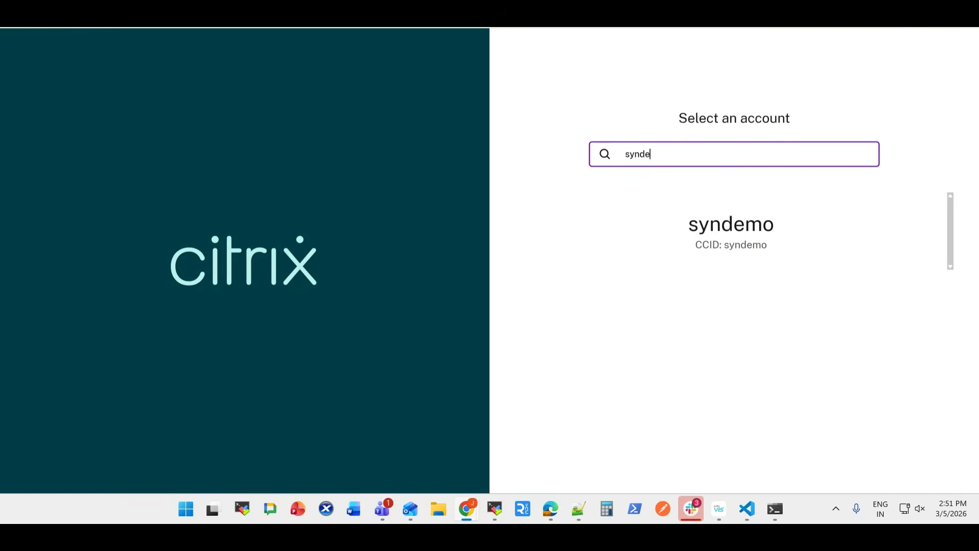
key(Return)
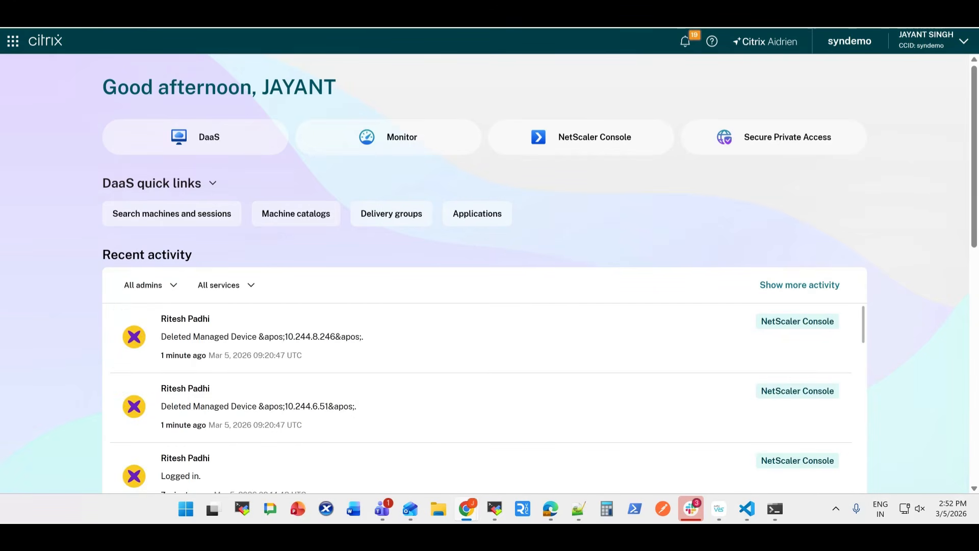
Open the NetScaler (ADC, SVM) page of the License Activation Service in Citrix Cloud's Licensing area
click(13, 41)
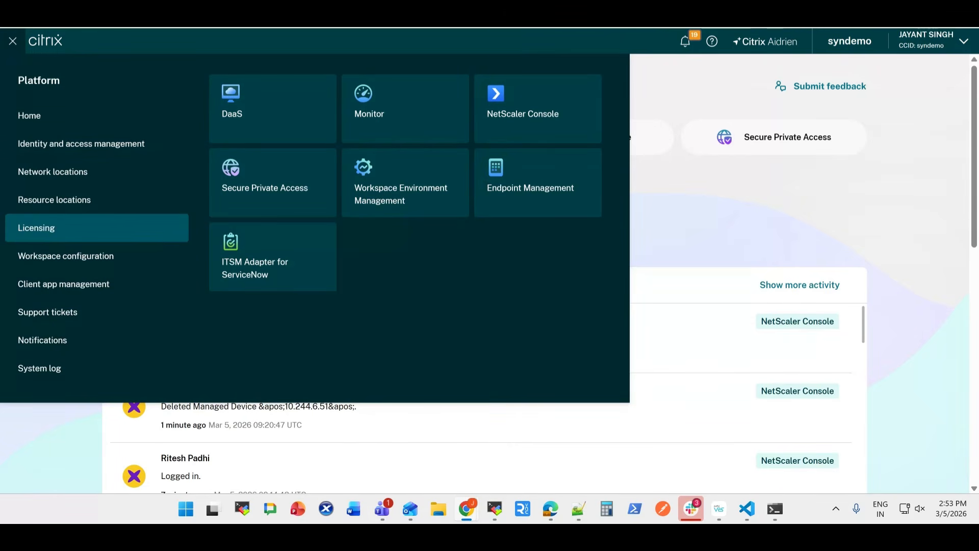
click(36, 228)
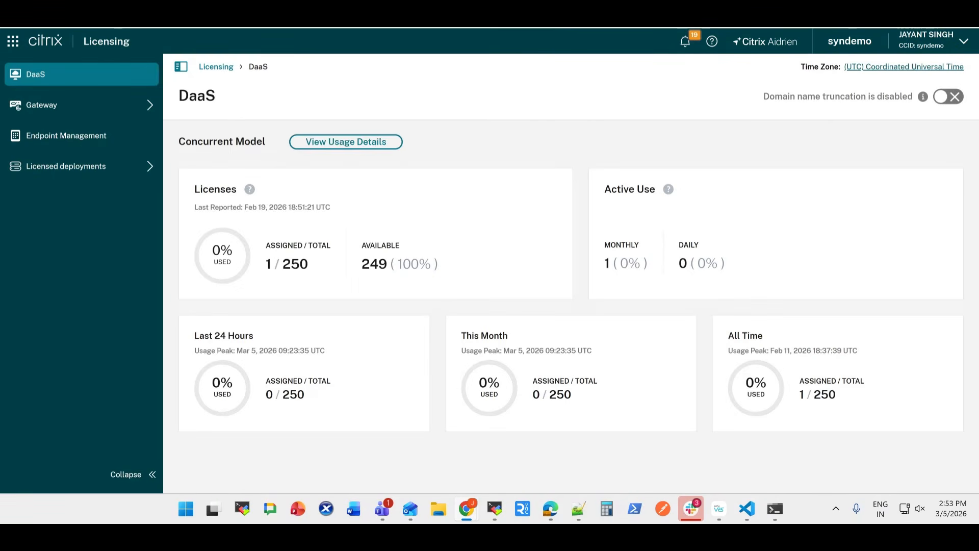
mouse_move(82, 166)
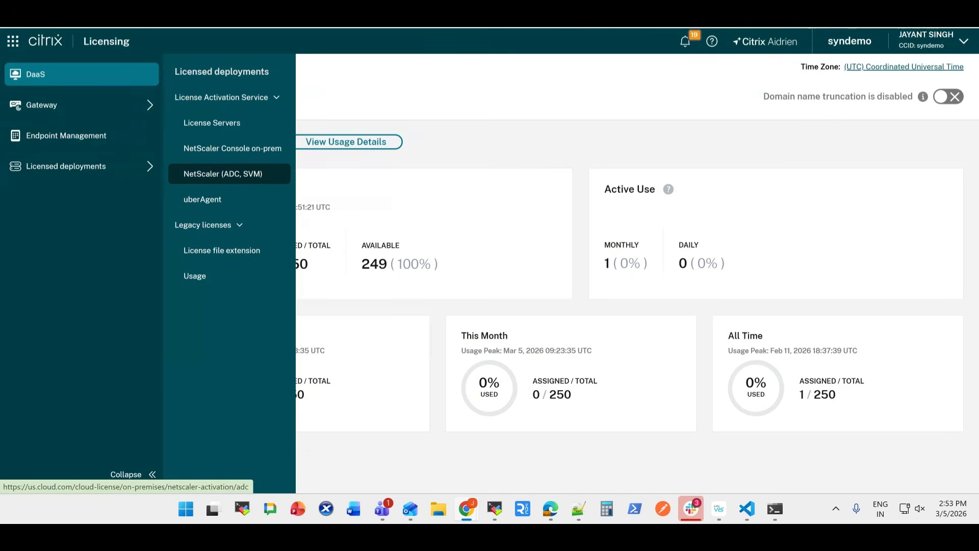
click(230, 173)
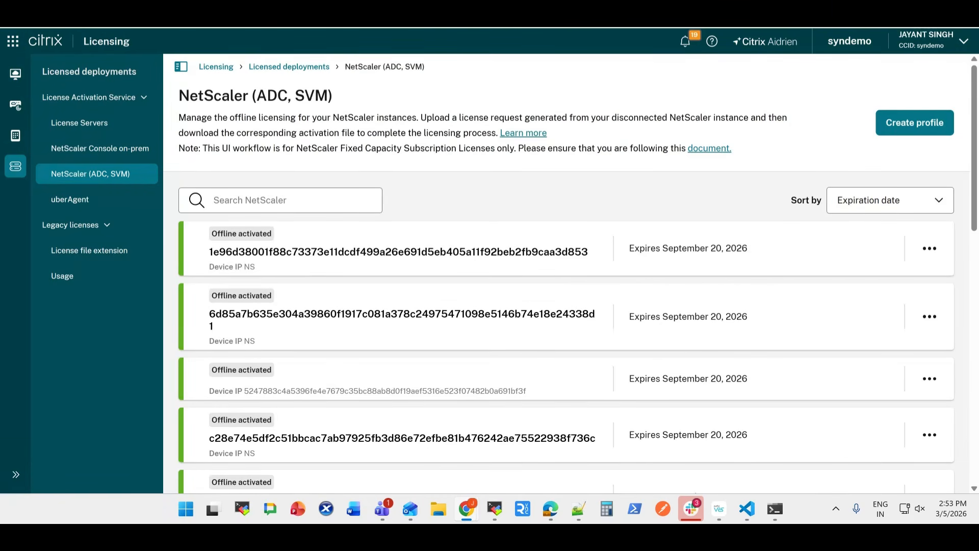
Start a new NetScaler offline activation profile and upload the activation request TGZ file to it
click(915, 123)
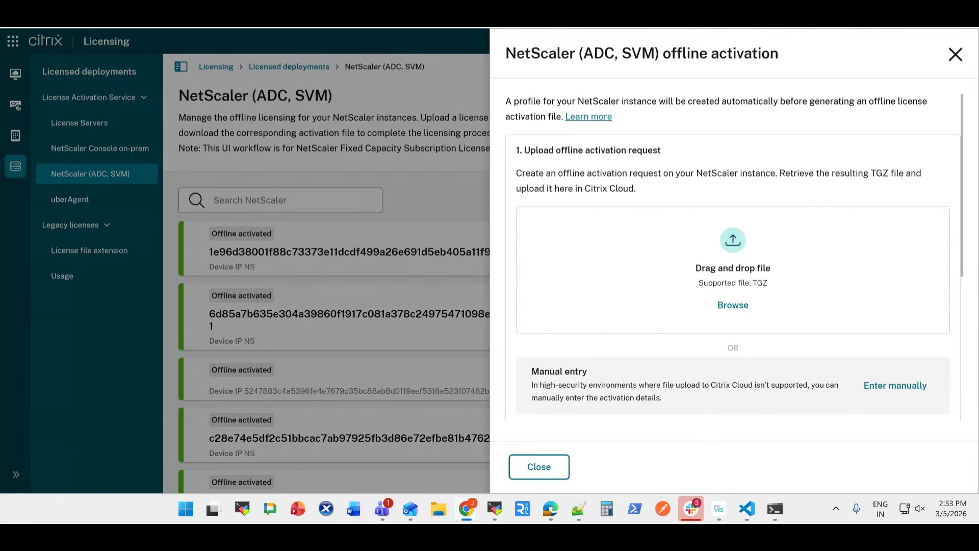
scroll(733, 255, down, 1)
click(733, 284)
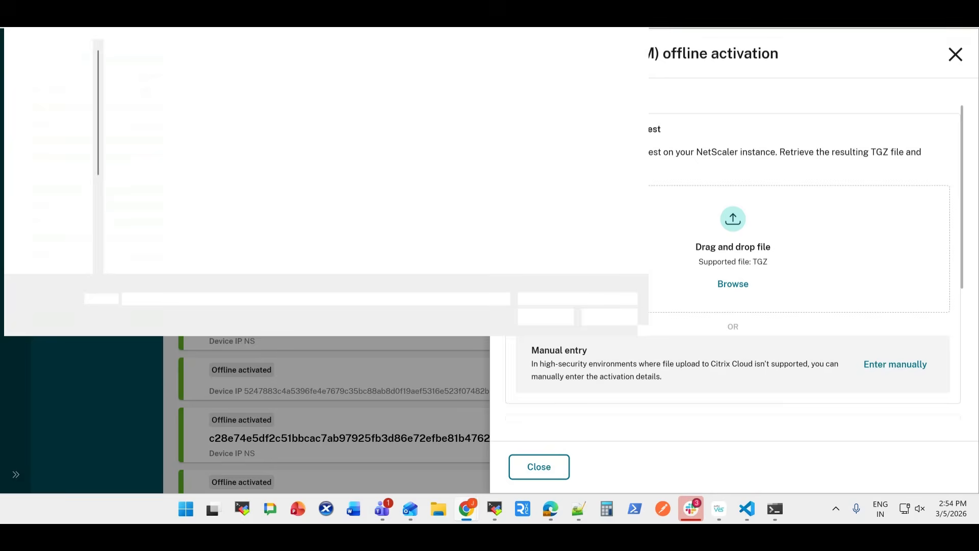
click(51, 90)
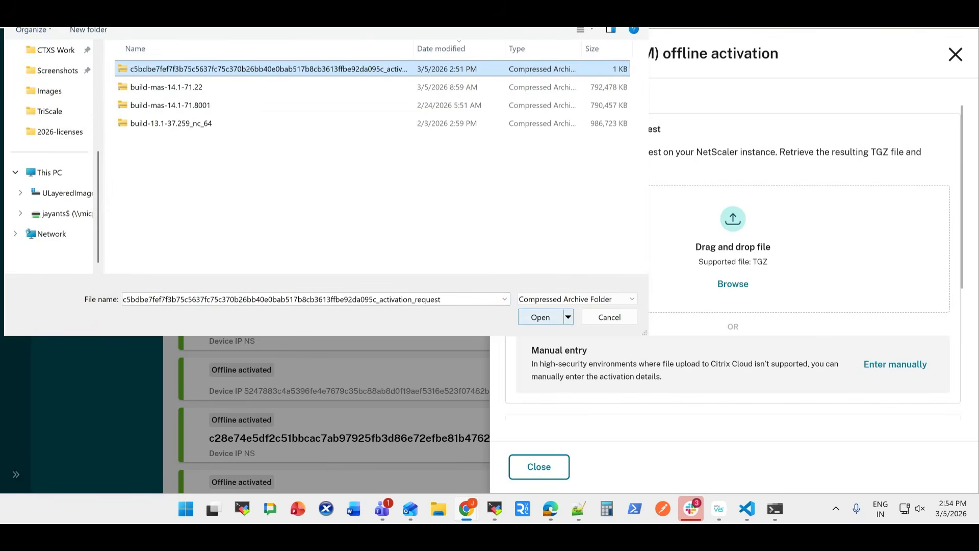
click(540, 318)
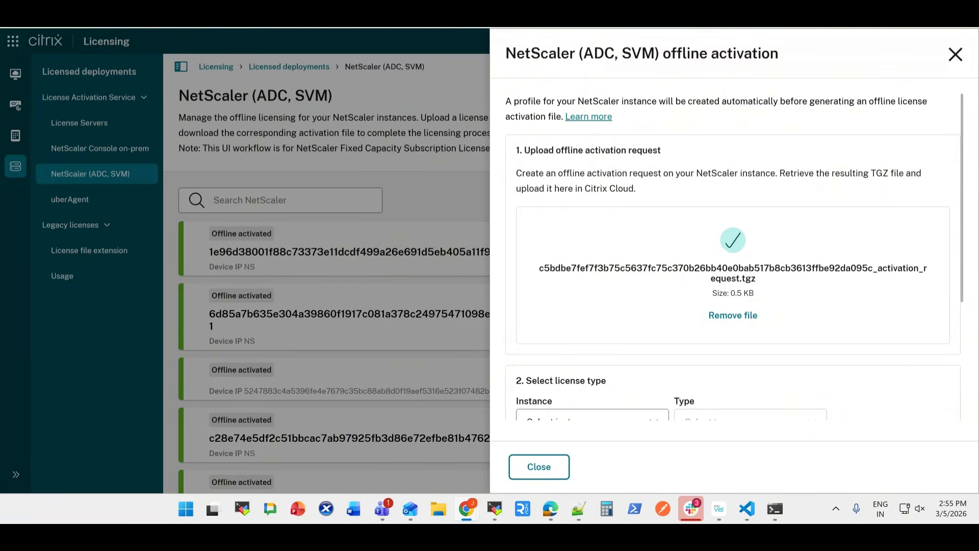
Set the license instance to VPX and the type to VPX 10000 Premium, and continue to activation file generation
scroll(733, 257, down, 2)
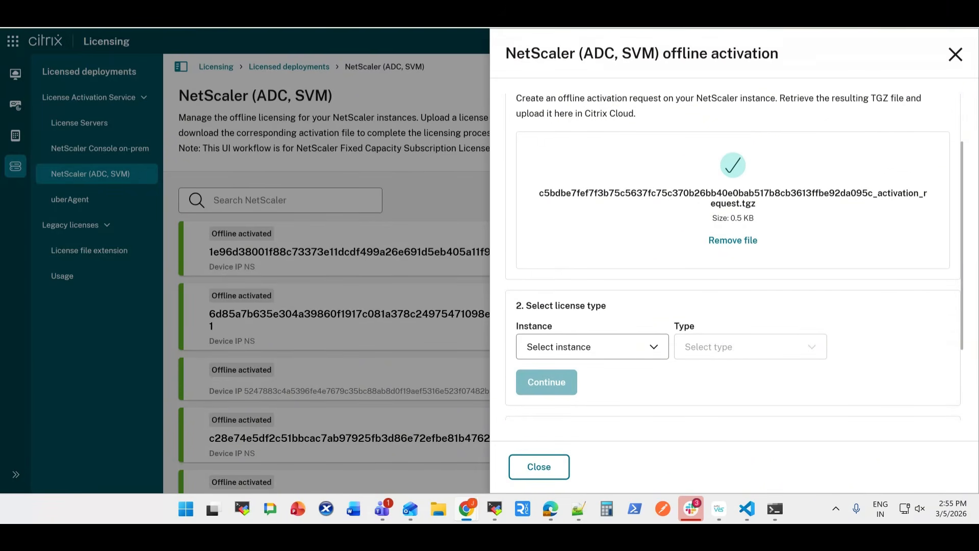
click(592, 347)
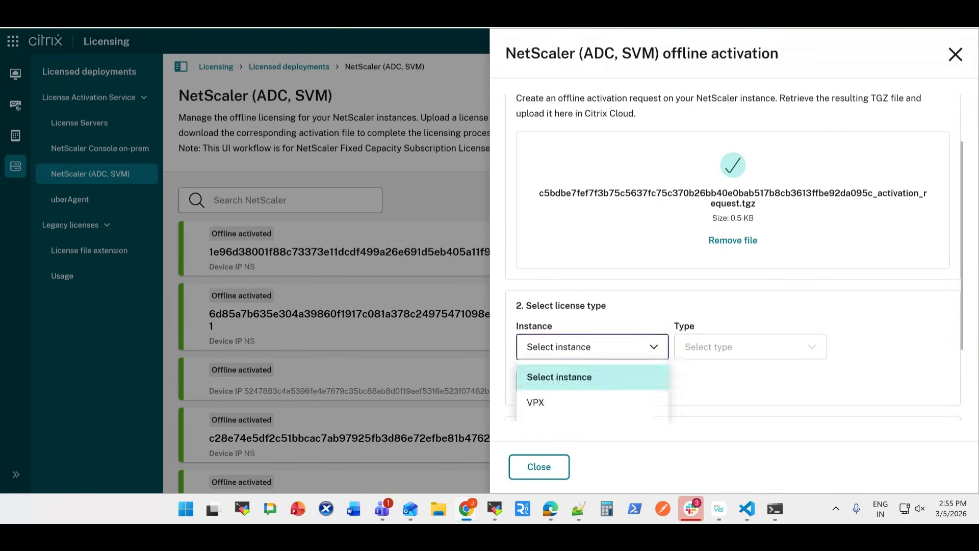
scroll(592, 337, down, 2)
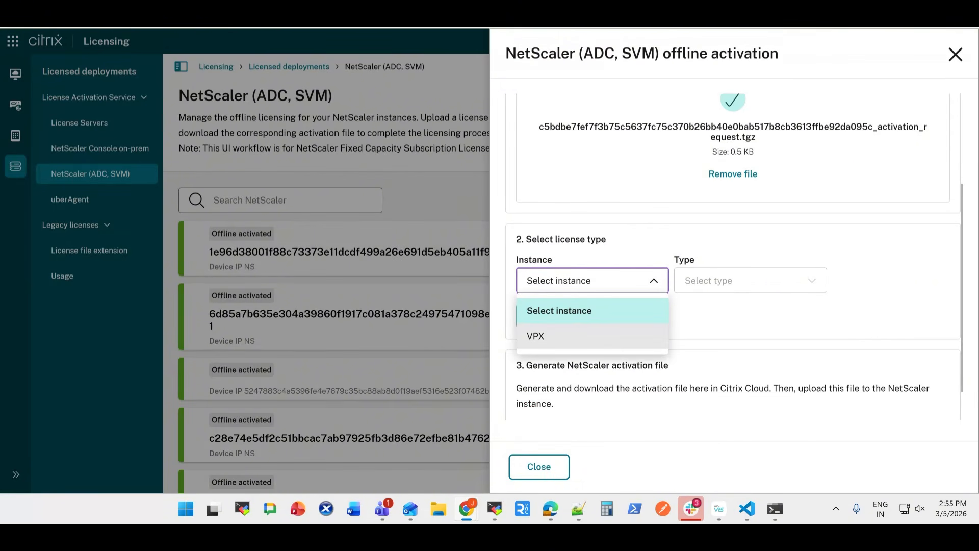
click(591, 335)
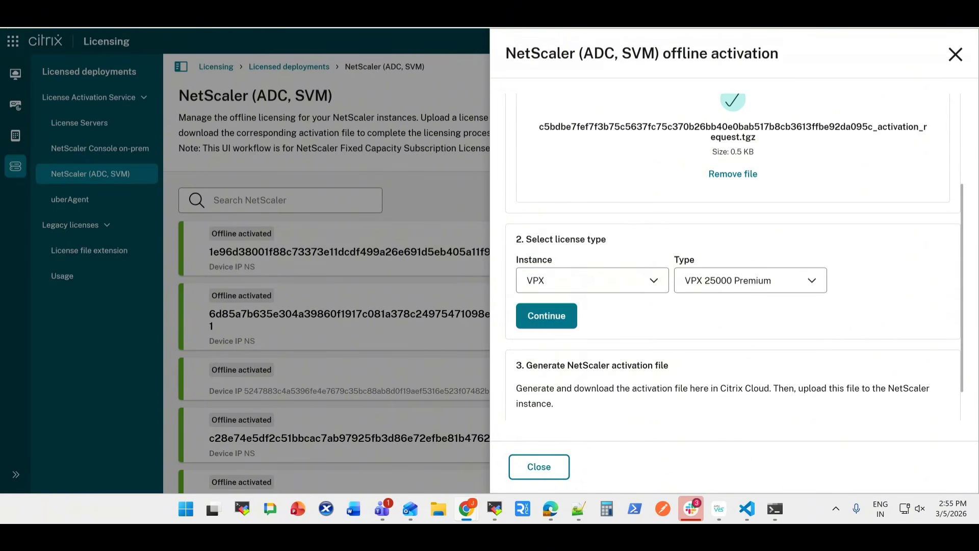
click(749, 280)
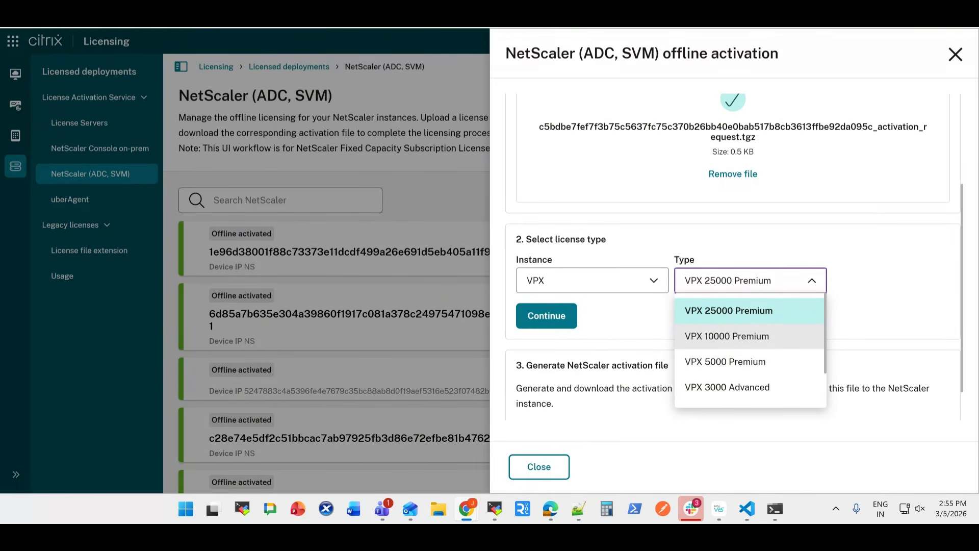
click(749, 336)
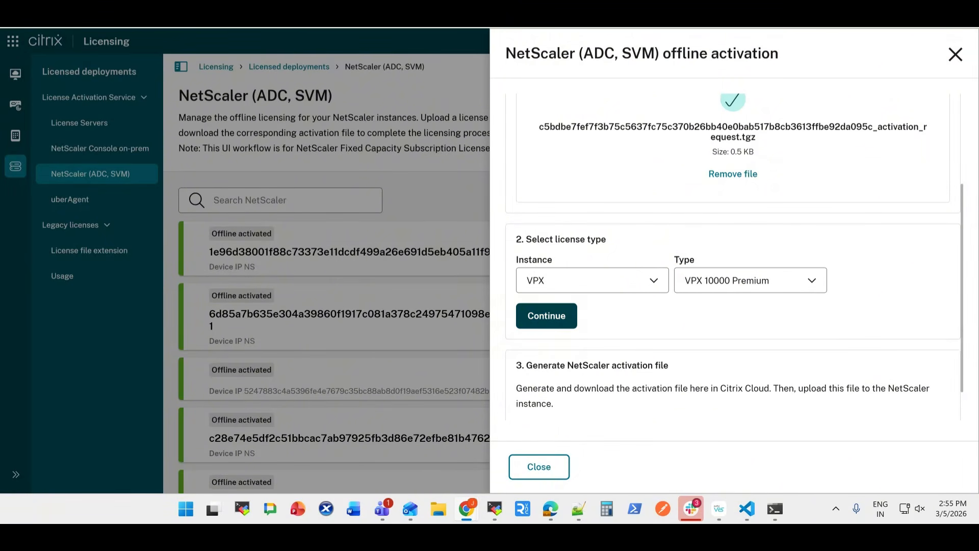
click(546, 316)
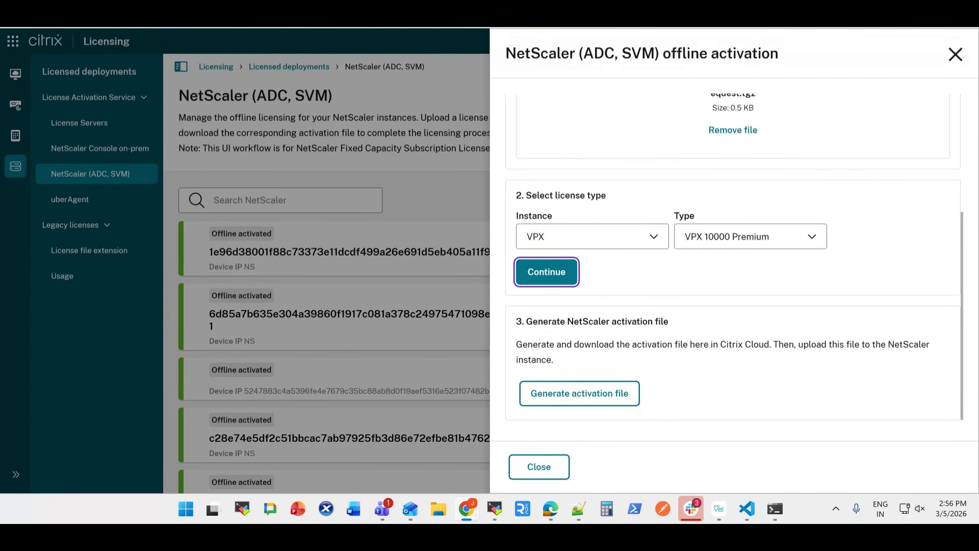
Generate the NetScaler activation file and save it locally under its suggested name
click(579, 393)
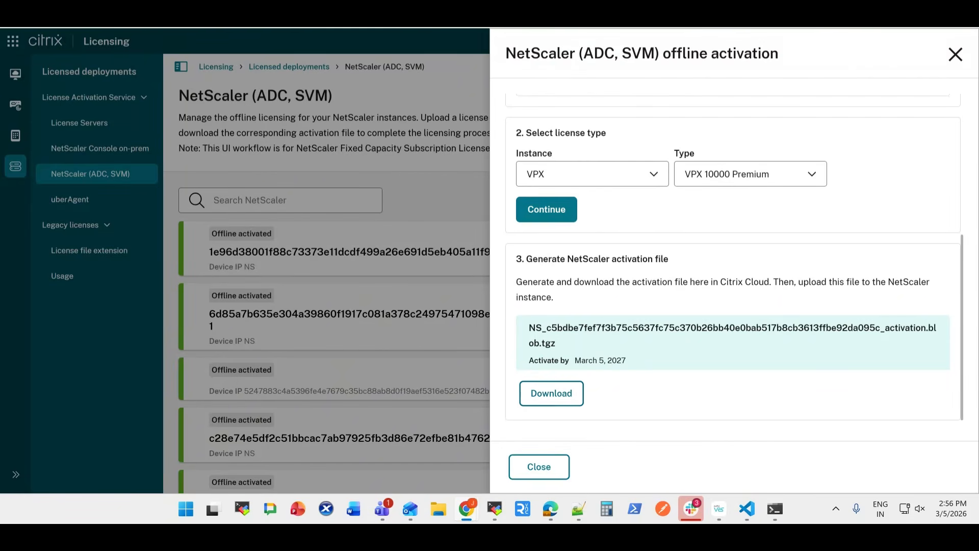
click(551, 393)
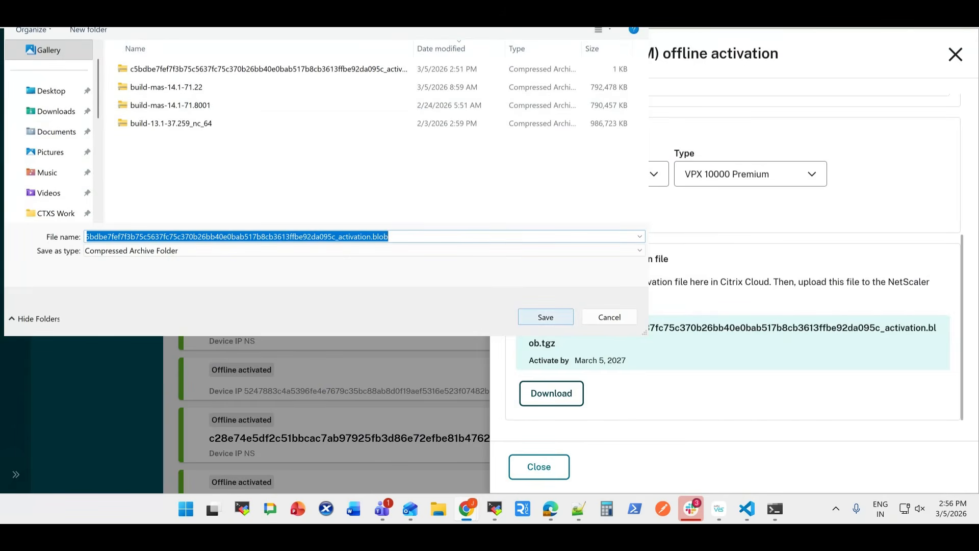
click(546, 317)
Switch back to the NetScaler ADC's LAS offline activation page and upload the downloaded activation file
key(ctrl+Tab)
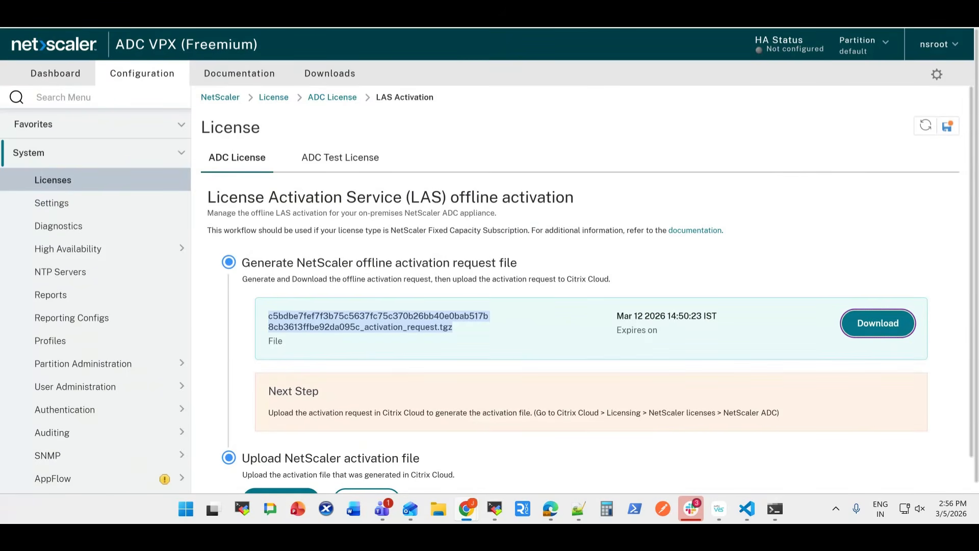
scroll(581, 286, down, 1)
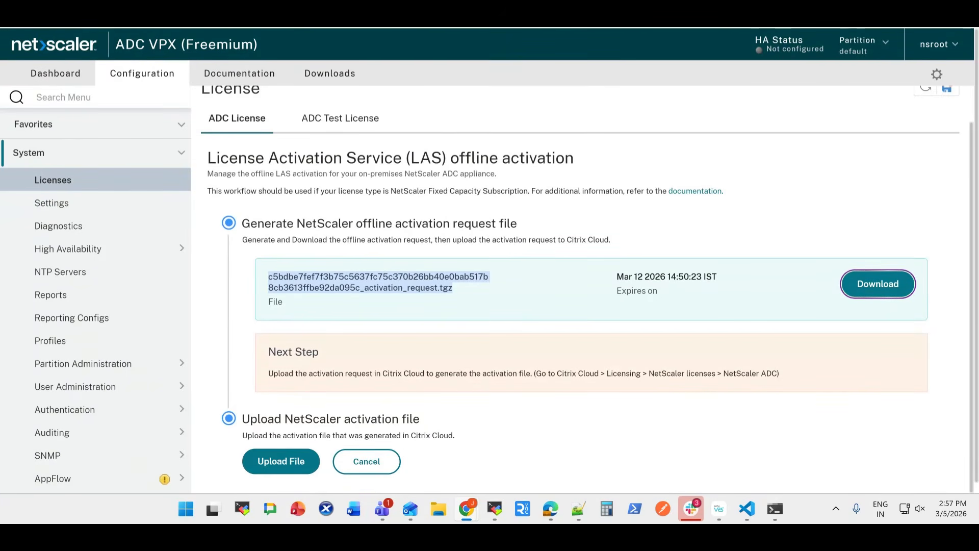
click(281, 461)
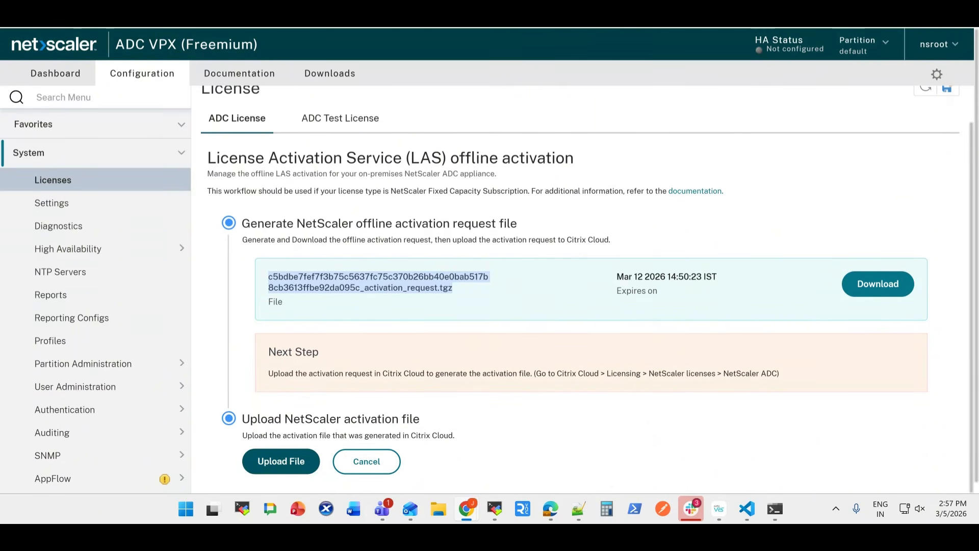
click(281, 461)
double_click(267, 69)
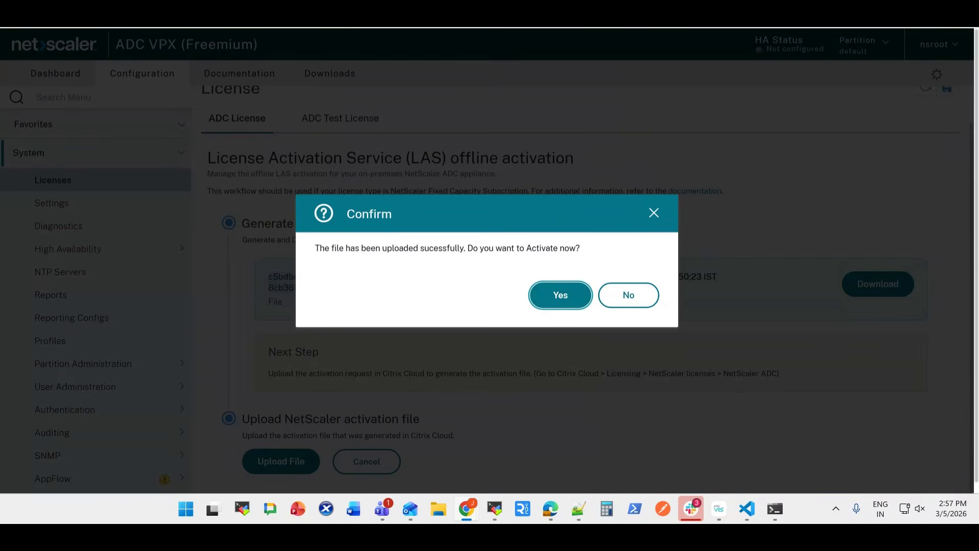
Activate the uploaded LAS license file and warm reboot the appliance so the license takes effect
key(Return)
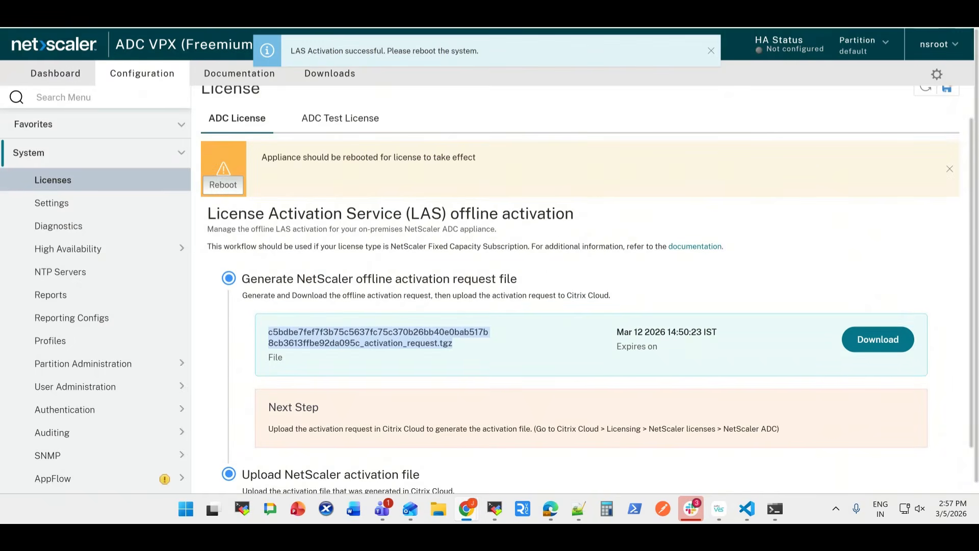
click(223, 185)
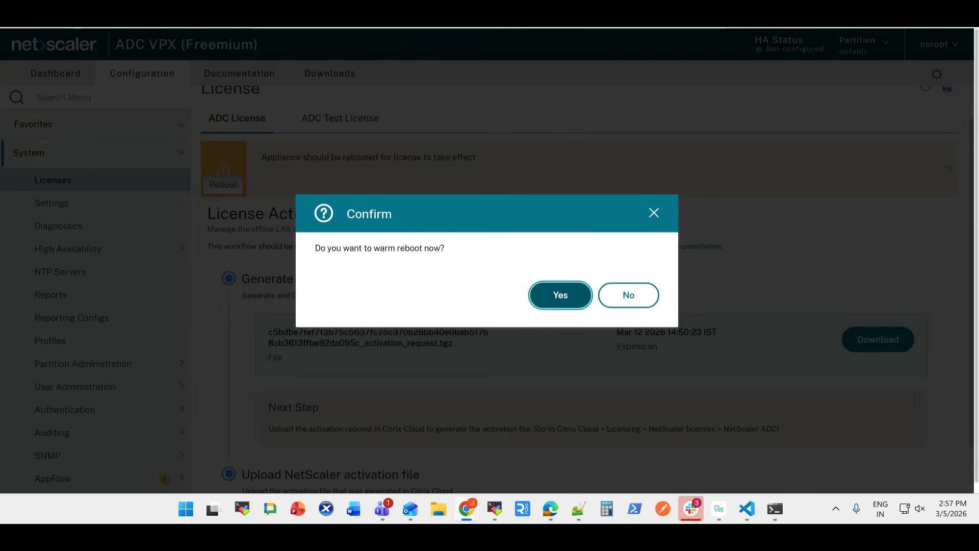
key(Return)
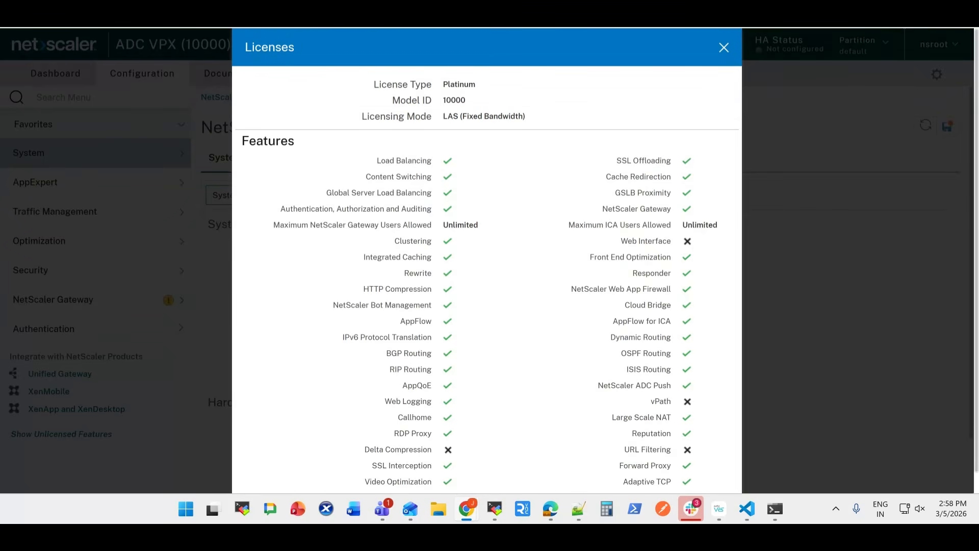
Review the license type, model ID, licensing mode and feature list in the license summary, and close it
drag(443, 84, 526, 116)
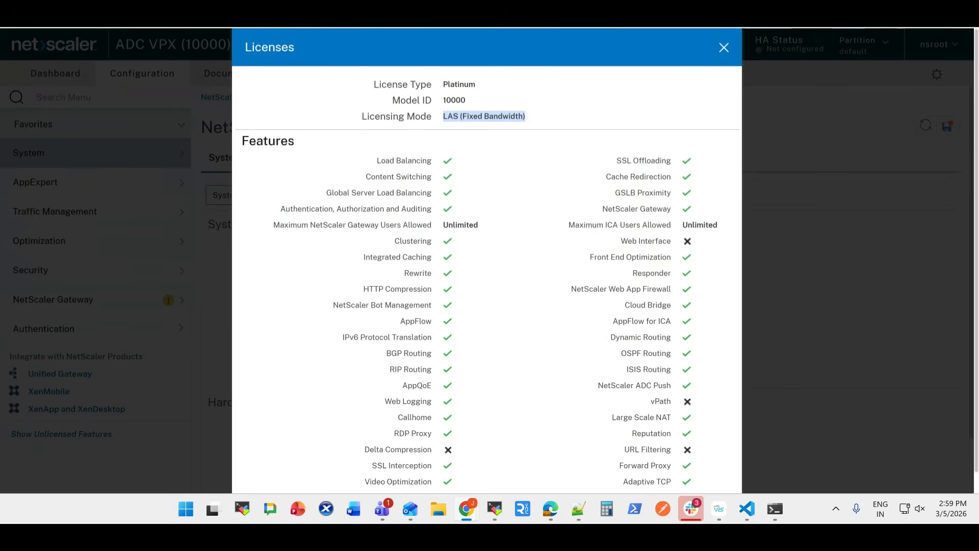
scroll(488, 261, down, 1)
scroll(487, 260, up, 1)
key(Escape)
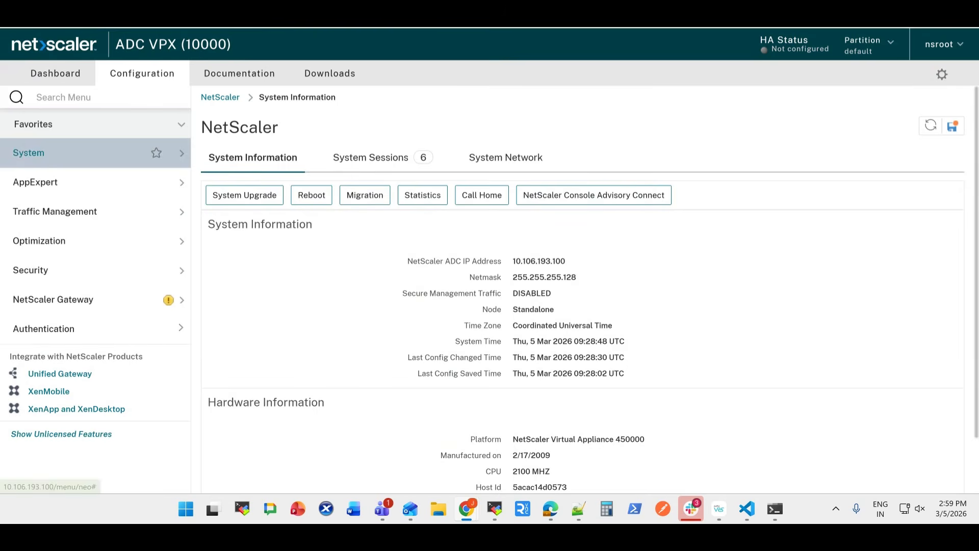
Open the LAS offline activation status from the ADC's system licenses and check the last activation and upcoming renewal dates
click(153, 153)
click(52, 179)
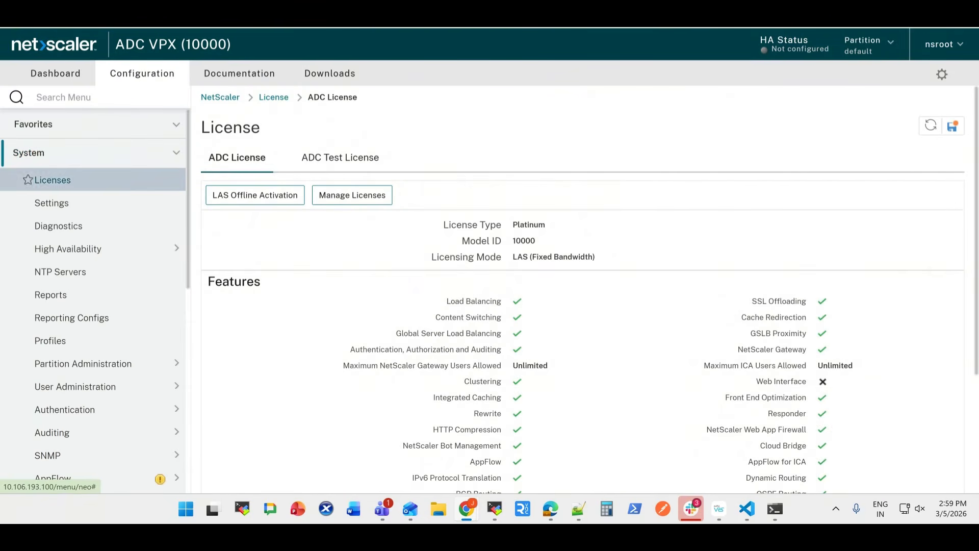
scroll(583, 289, down, 2)
scroll(583, 289, up, 2)
click(255, 195)
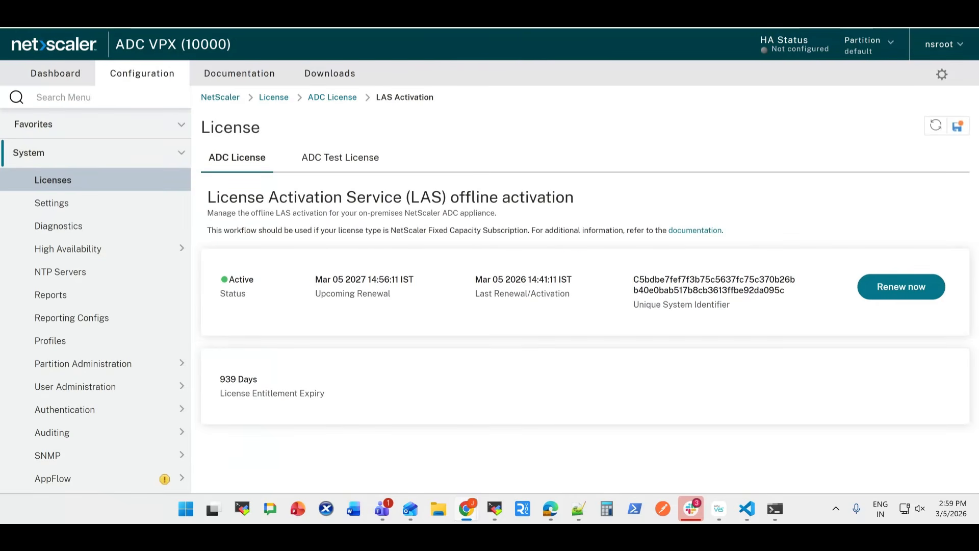
drag(475, 279, 572, 279)
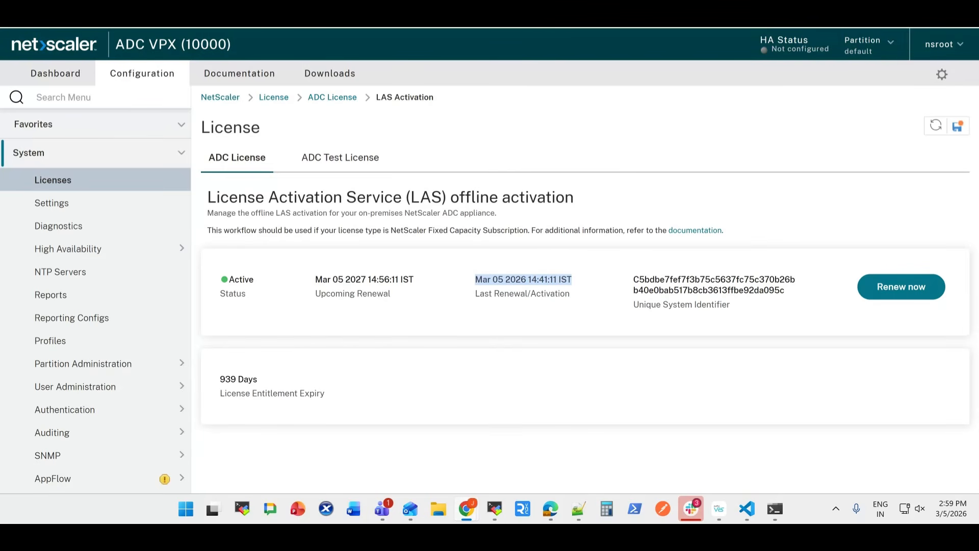
drag(315, 280, 413, 279)
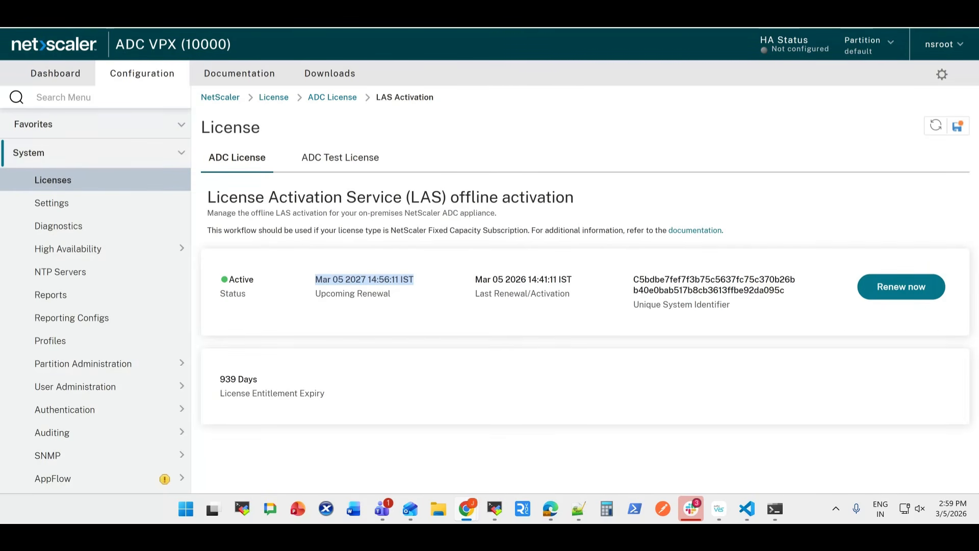
Start renewing the LAS activation, generate a new offline activation request file and download it
click(901, 286)
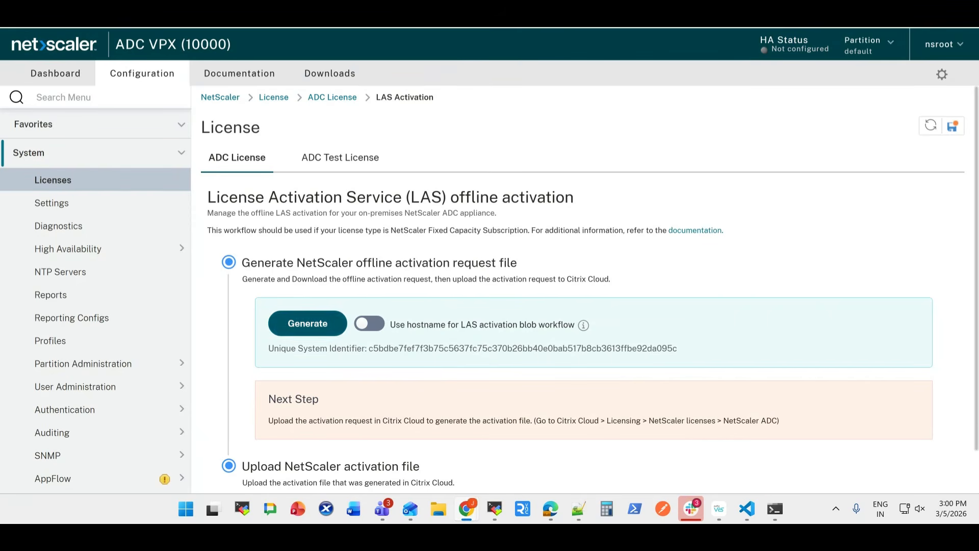
scroll(308, 306, down, 1)
click(307, 298)
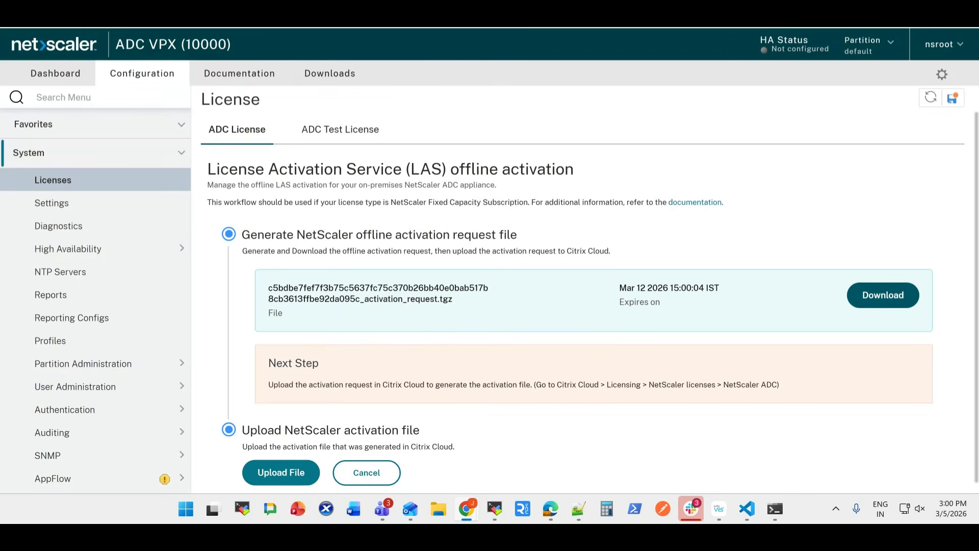
click(882, 295)
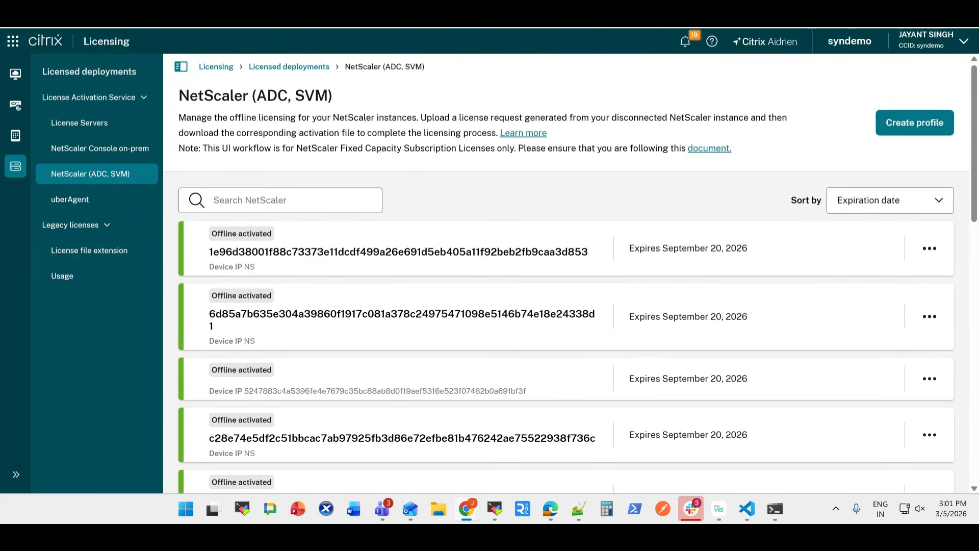
Find this appliance's profile by its unique system identifier in Citrix Cloud's NetScaler (ADC, SVM) list and start renewing its activation
key(ctrl+f)
text(c5bdbe7fef7f3b75c5637fc75c370b26bb40e0bab517b8cb3613ffbe92da09)
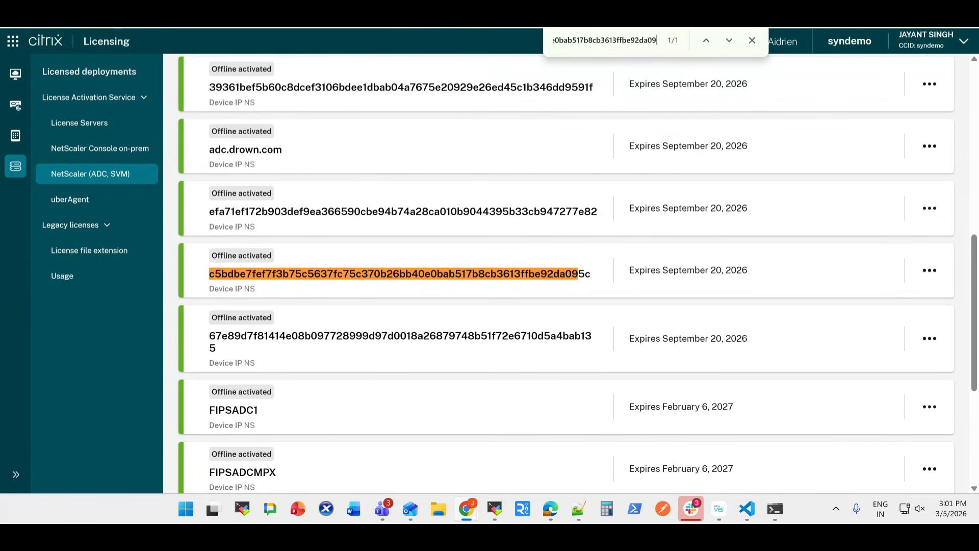
click(930, 270)
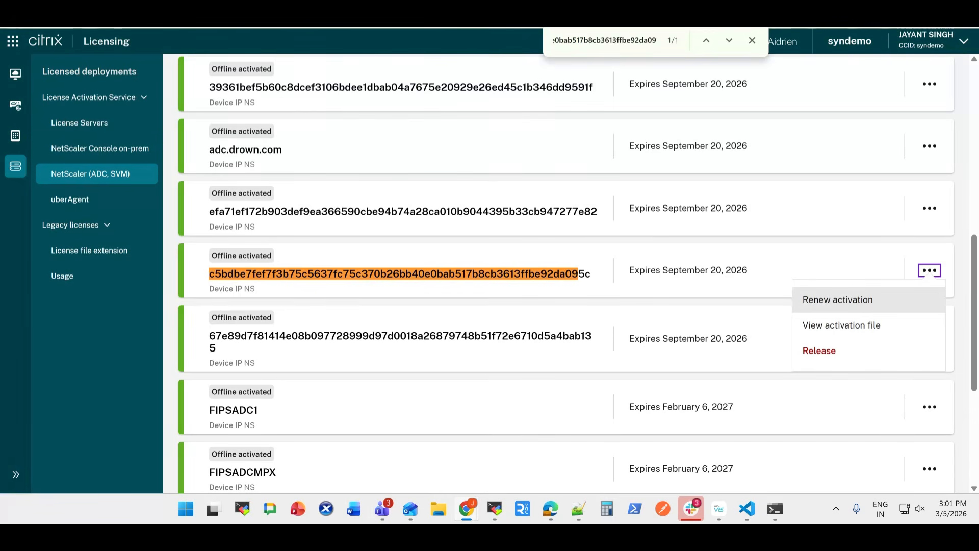
click(837, 299)
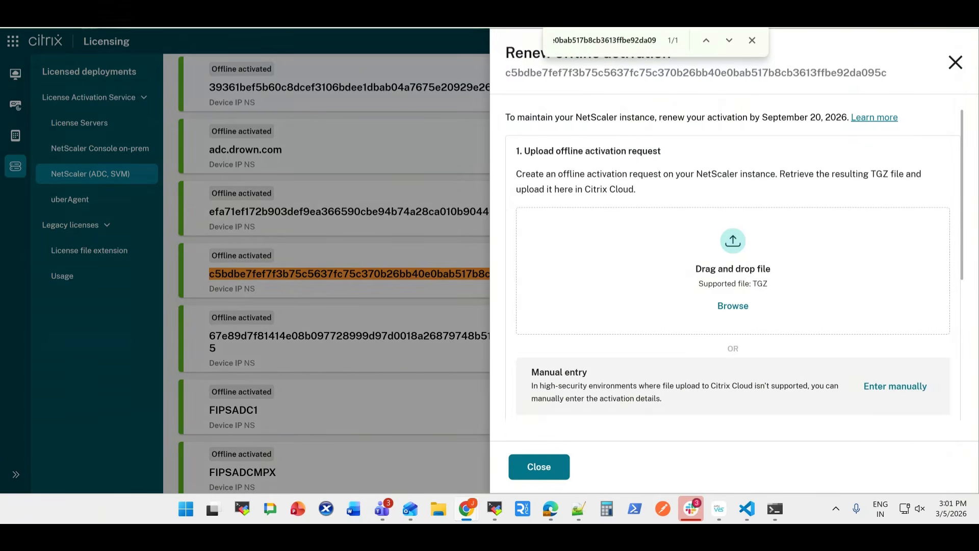
Upload the newly downloaded activation request TGZ file, the copy ending in "activation_request (1)", to the renewal
click(733, 306)
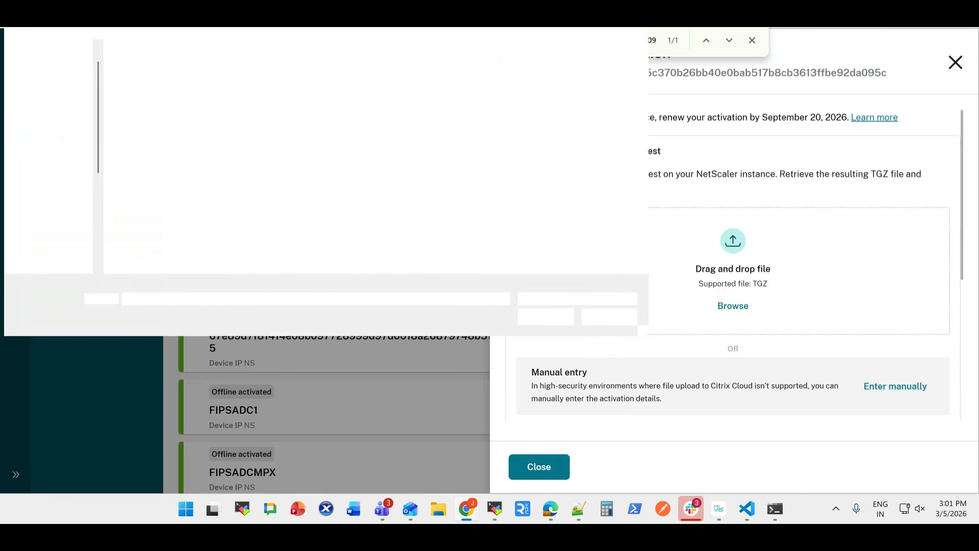
drag(413, 49, 536, 49)
click(418, 69)
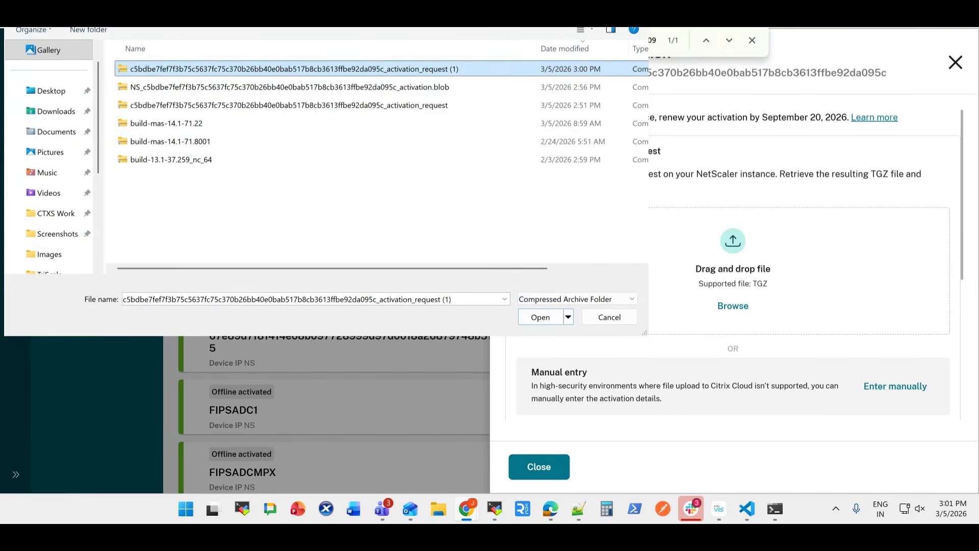
key(Return)
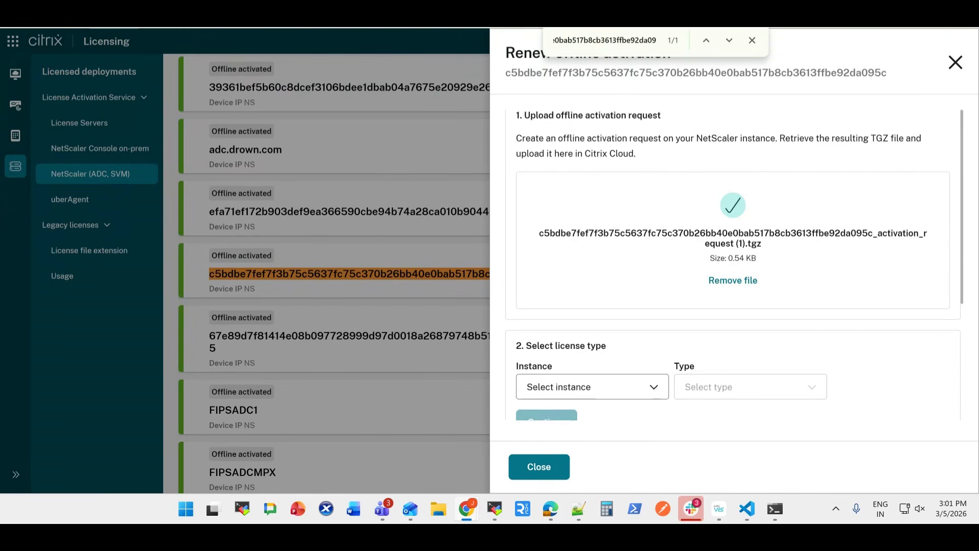
Set the renewal's license instance to VPX and its type to VPX 10000 Premium, and continue to activation file generation
click(592, 238)
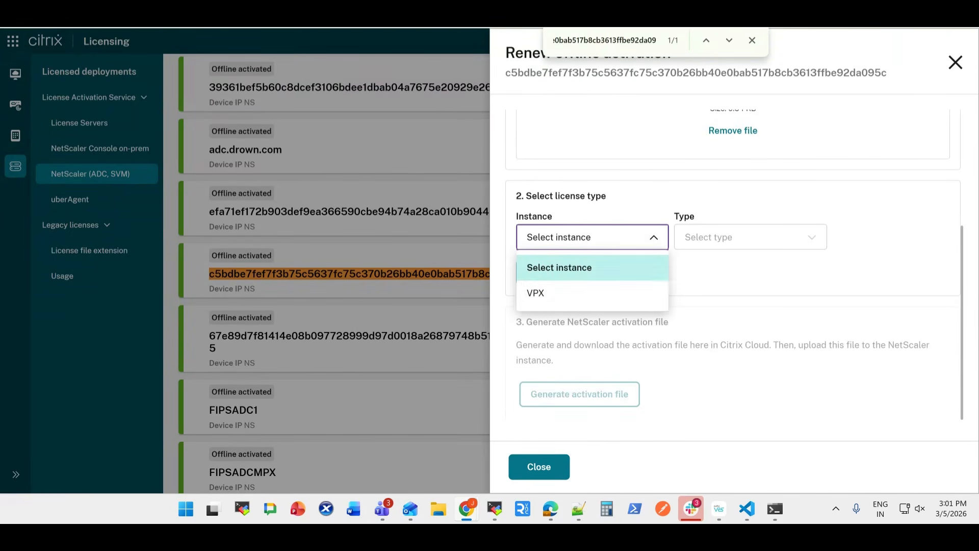
click(535, 293)
click(750, 237)
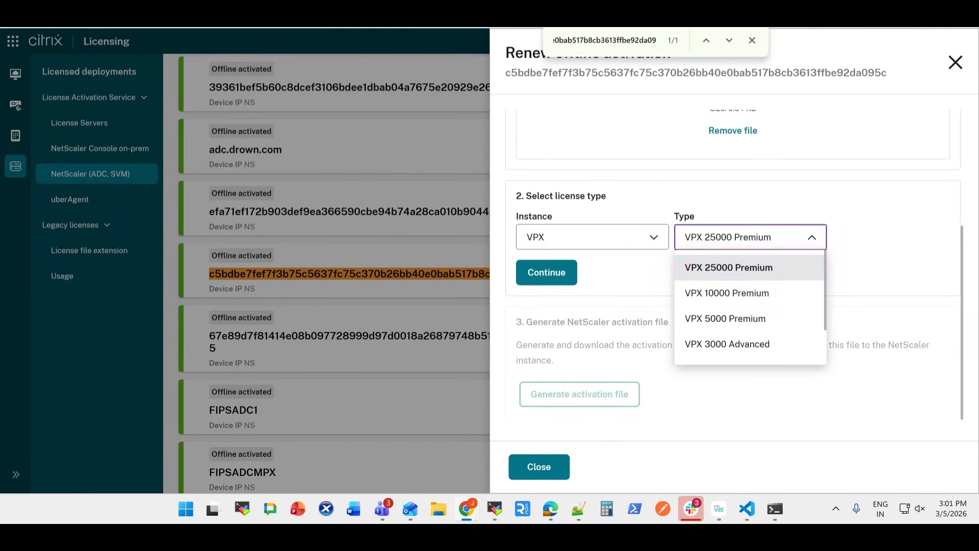
click(727, 293)
click(547, 272)
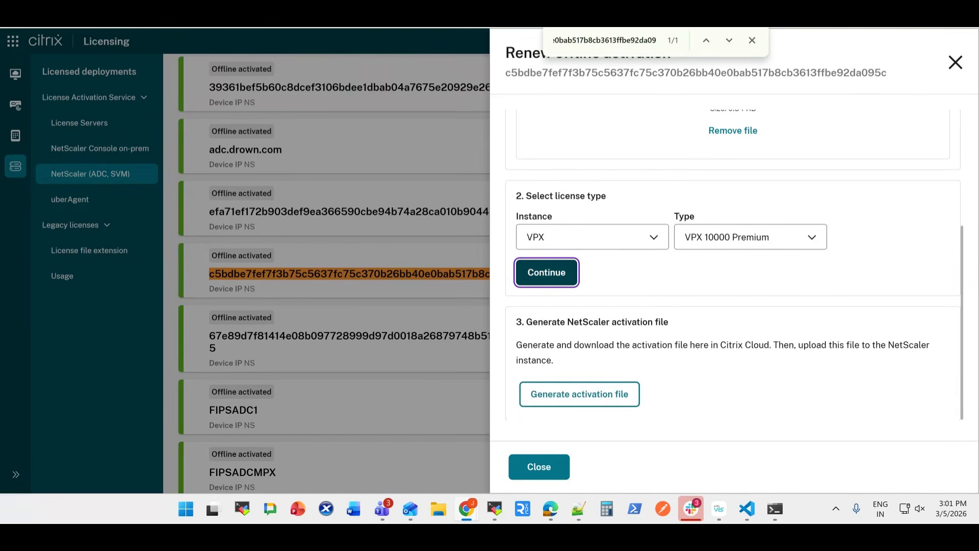
Generate the renewed NetScaler activation file and download it
click(580, 394)
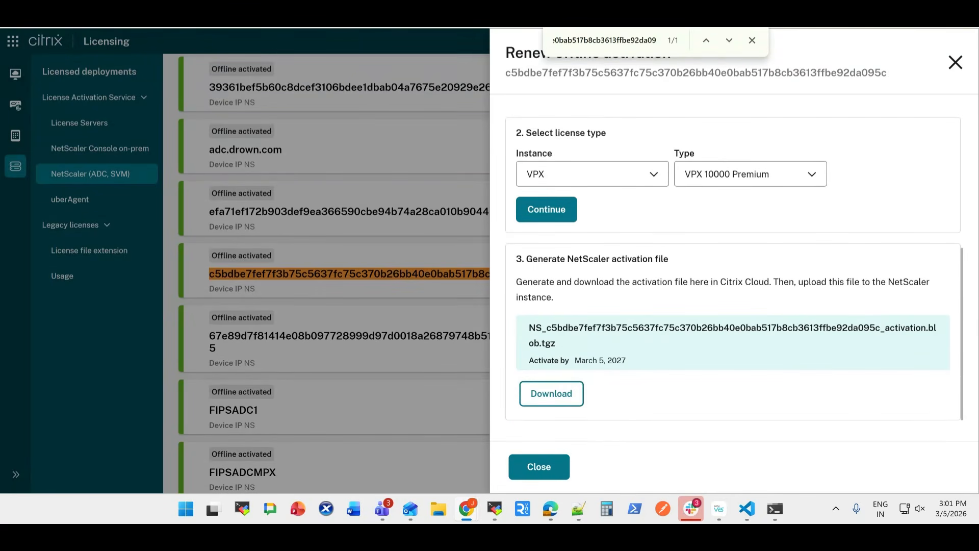
click(551, 394)
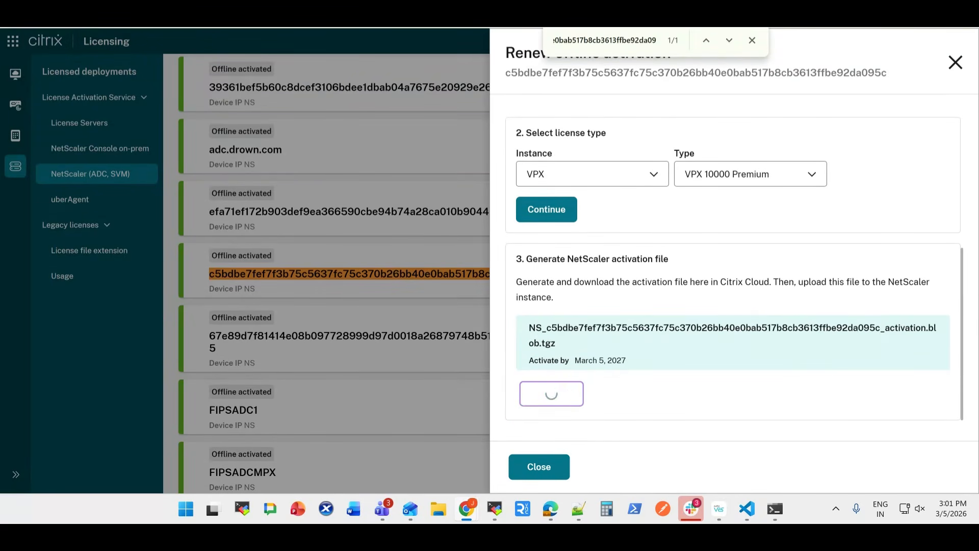